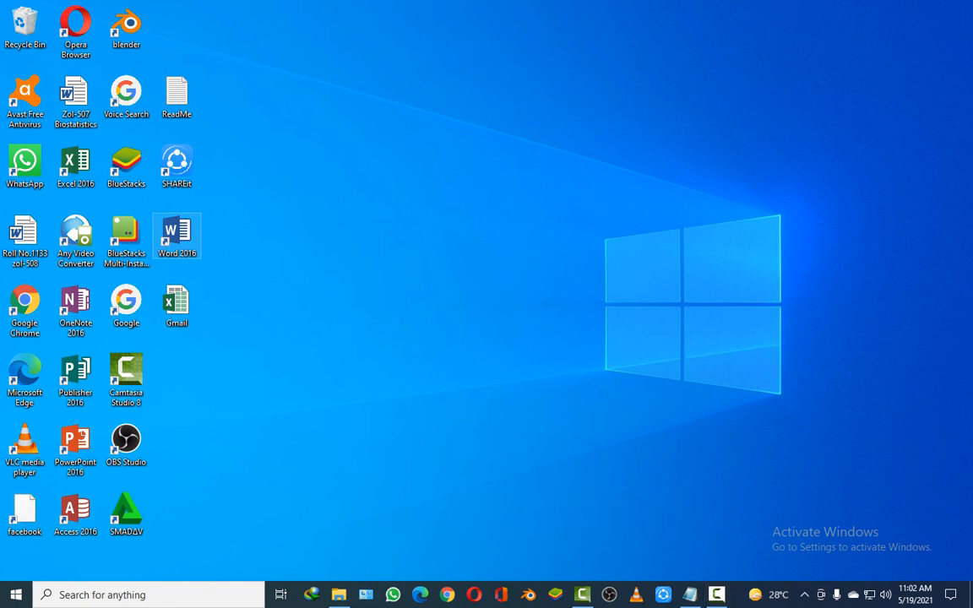
# Step: Open Word and load the recent zol-508 document saved on the Desktop
pyautogui.doubleClick(177, 237)
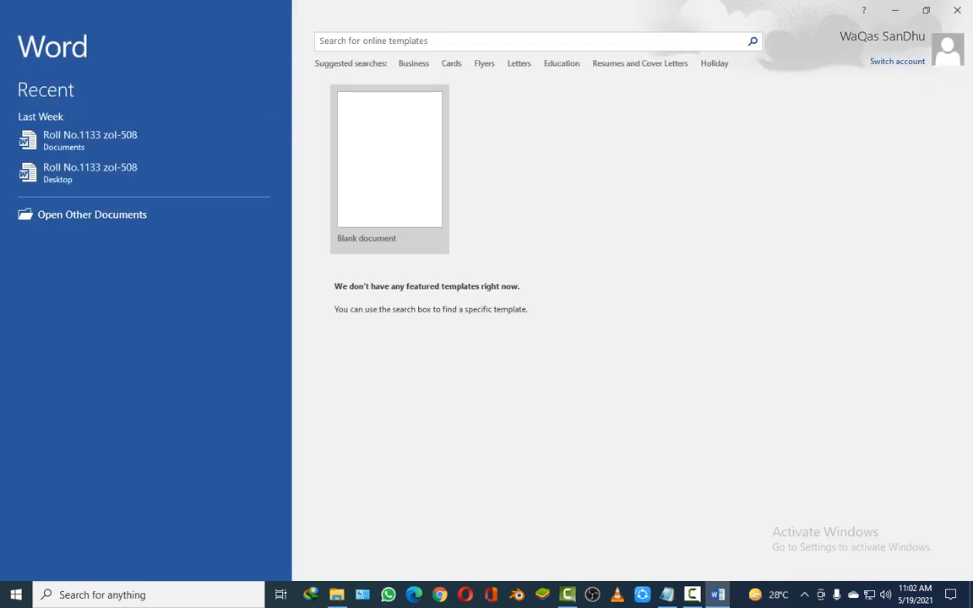
pyautogui.click(127, 173)
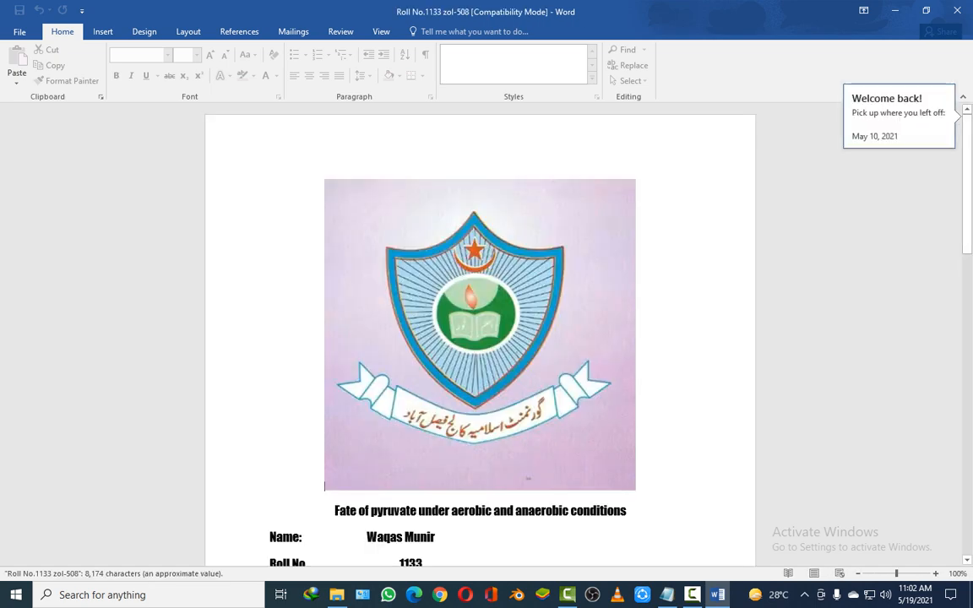
# Step: Apply the Heading 1 style to the first line under Objectives, "To understand fate of pyruvate under different conditions."
pyautogui.scroll(-10, 480, 338)
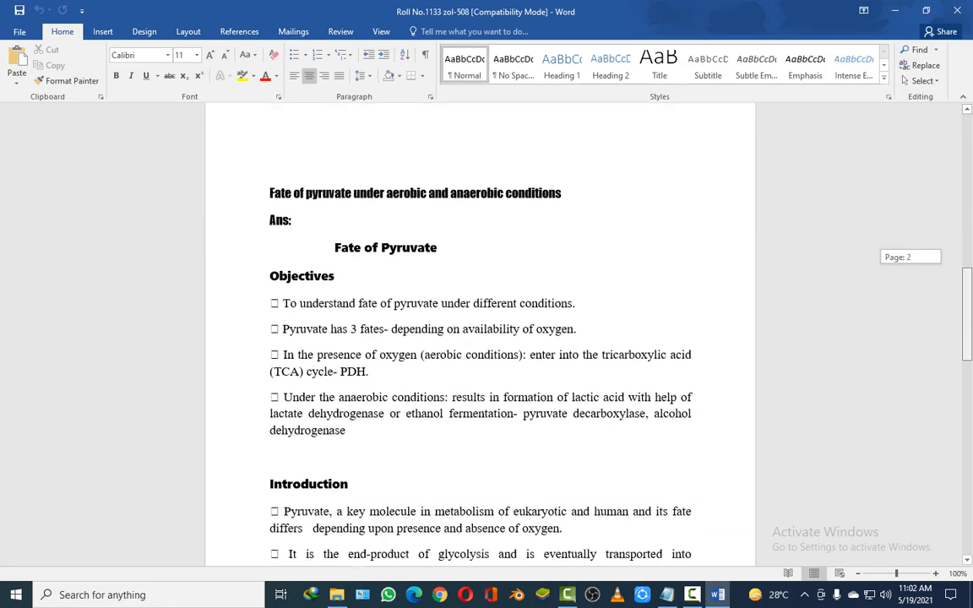
pyautogui.scroll(-4, 480, 338)
pyautogui.scroll(3, 480, 338)
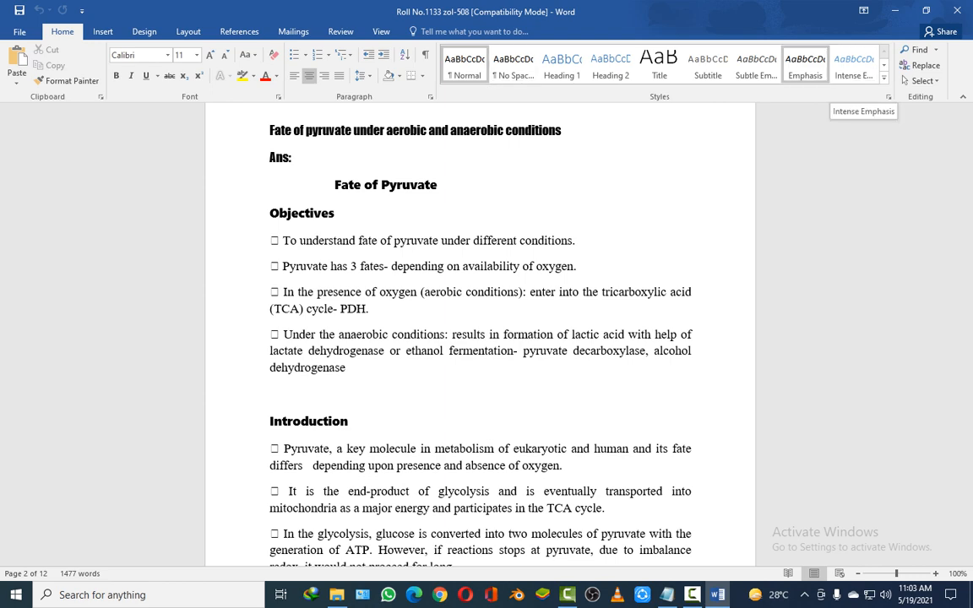
pyautogui.scroll(10, 702, 84)
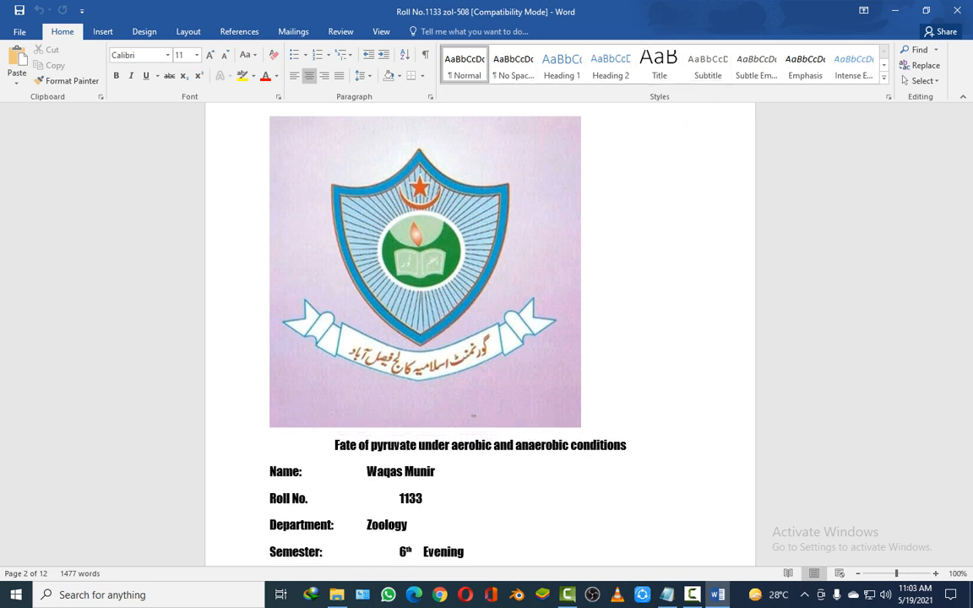
pyautogui.scroll(-4, 480, 338)
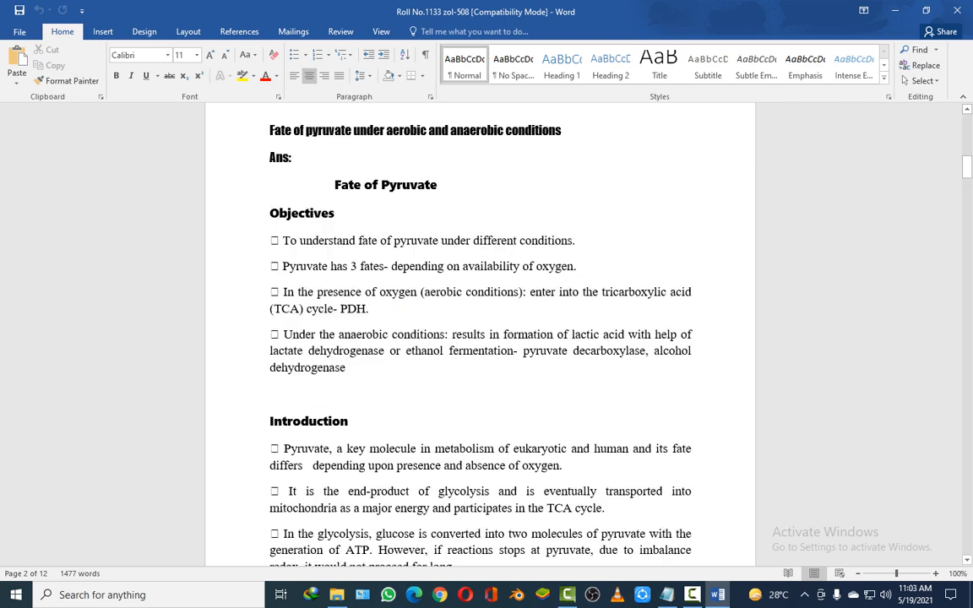
pyautogui.moveTo(967, 167); pyautogui.dragTo(968, 168)
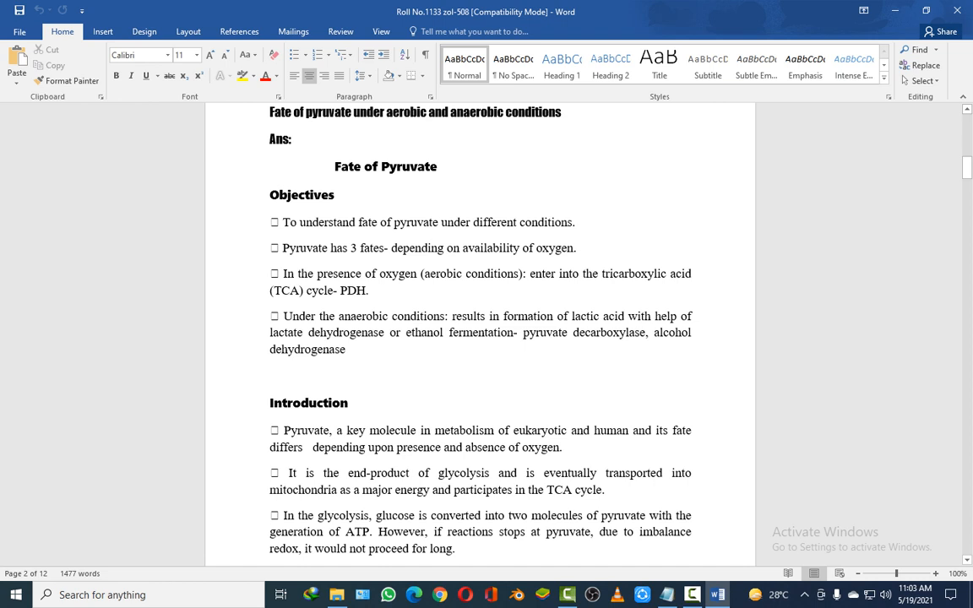
pyautogui.moveTo(269, 222)
pyautogui.mouseDown()
pyautogui.moveTo(575, 223)
pyautogui.moveTo(257, 222)
pyautogui.mouseUp()
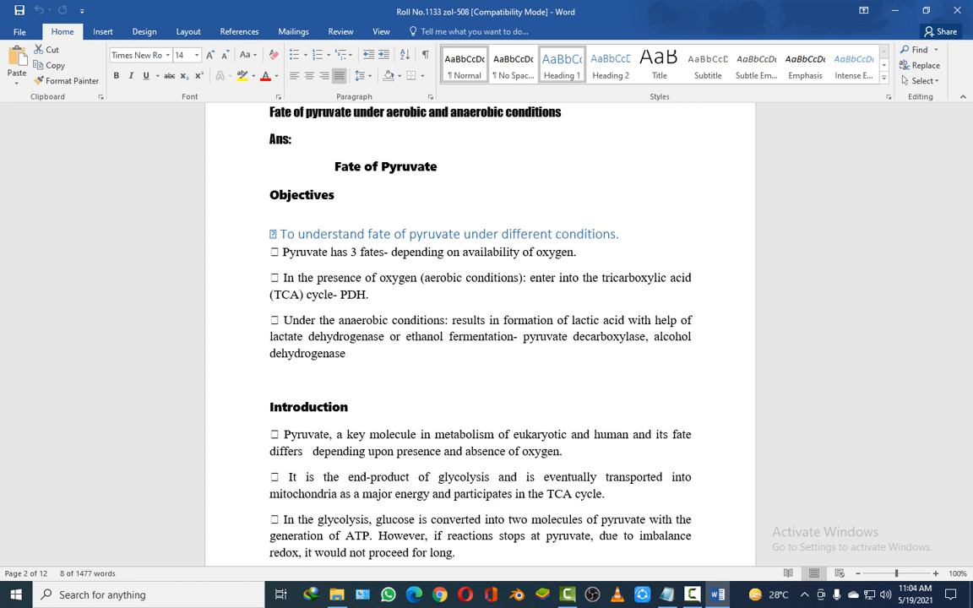
pyautogui.click(562, 66)
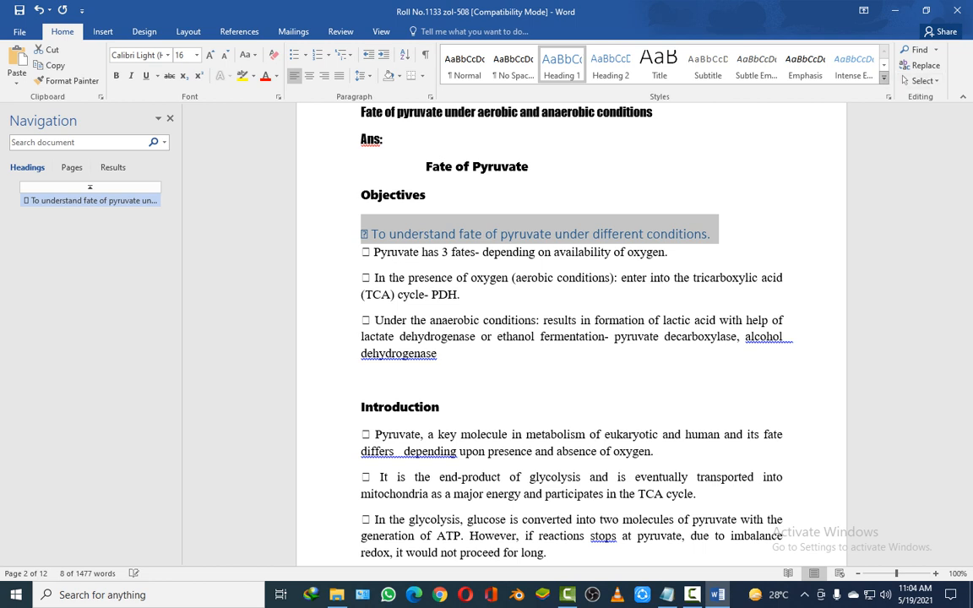
# Step: Create a new style named "heading 1" from the formatting of the selected line
pyautogui.click(885, 77)
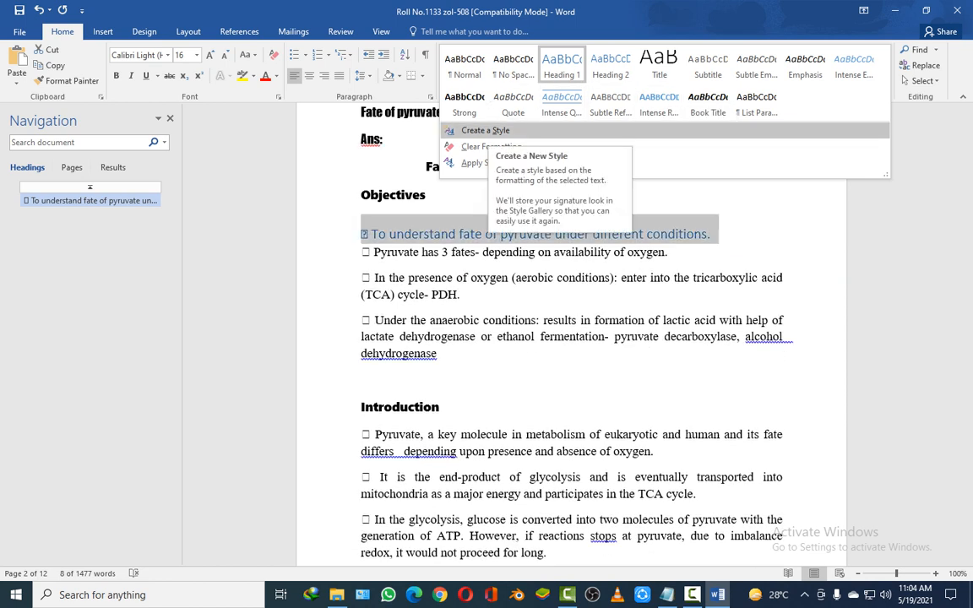
pyautogui.press('Escape')
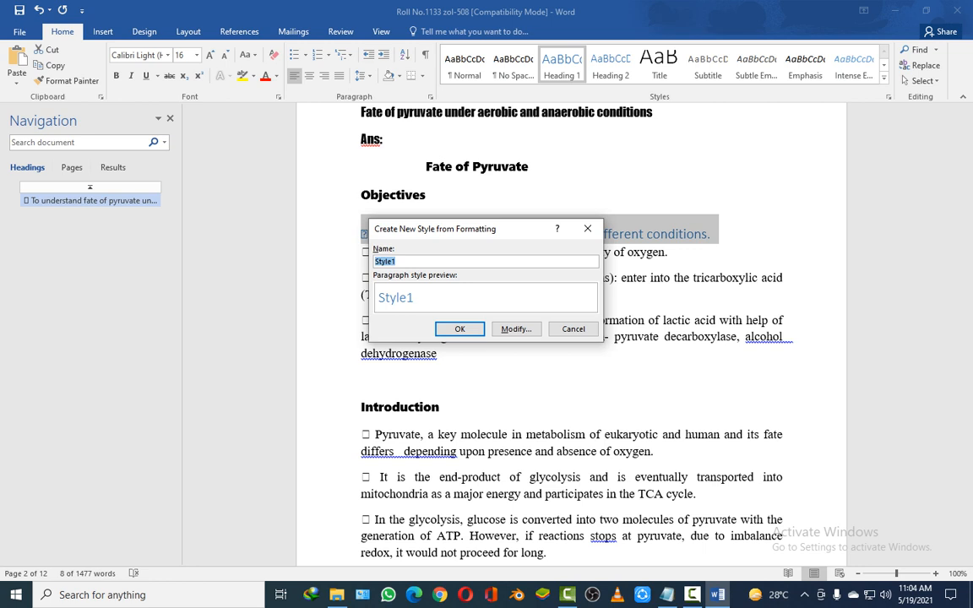
pyautogui.click(399, 262)
pyautogui.press('BackSpace')
pyautogui.press('BackSpace')
pyautogui.press('BackSpace')
pyautogui.press('BackSpace')
pyautogui.press('BackSpace')
pyautogui.press('BackSpace')
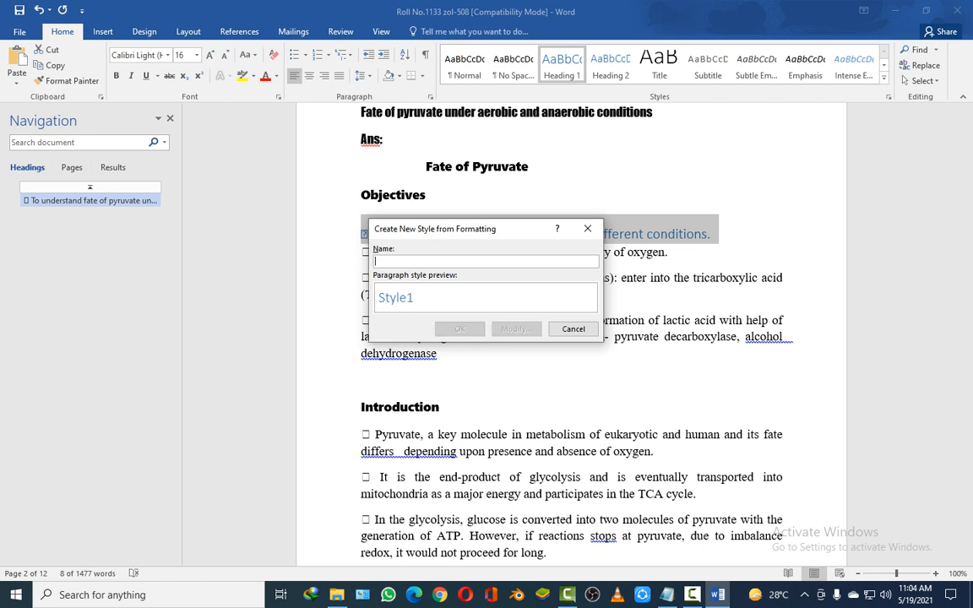
pyautogui.write('he')
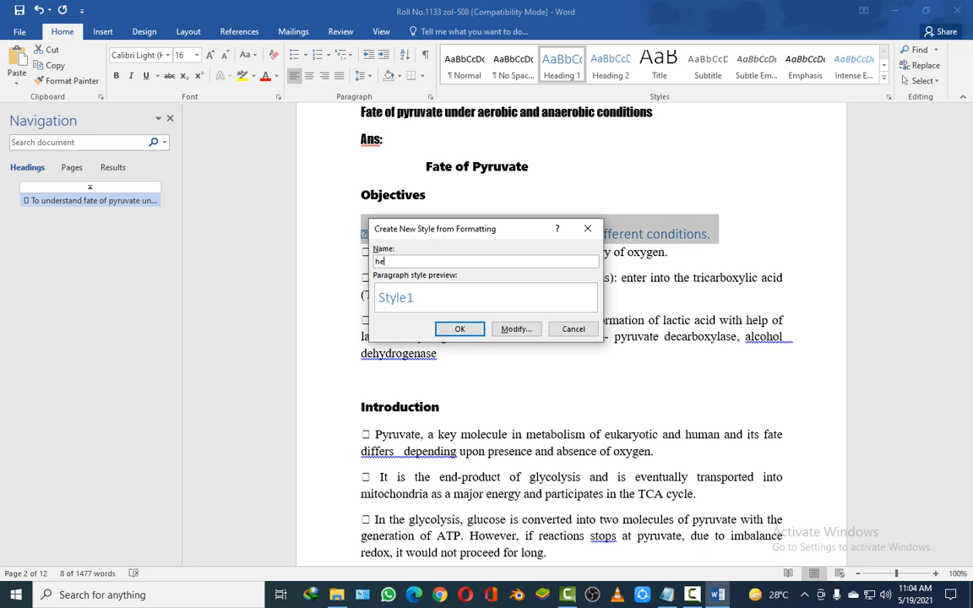
pyautogui.write('ading 1')
pyautogui.press('Return')
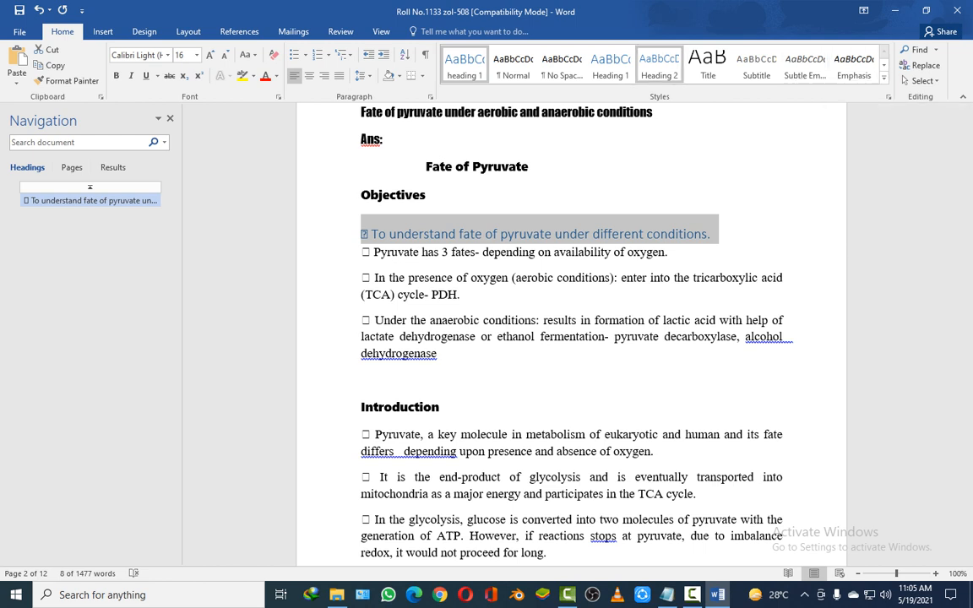
# Step: Modify the built-in Heading 1 style to use the Algerian font at size 18
pyautogui.rightClick(609, 63)
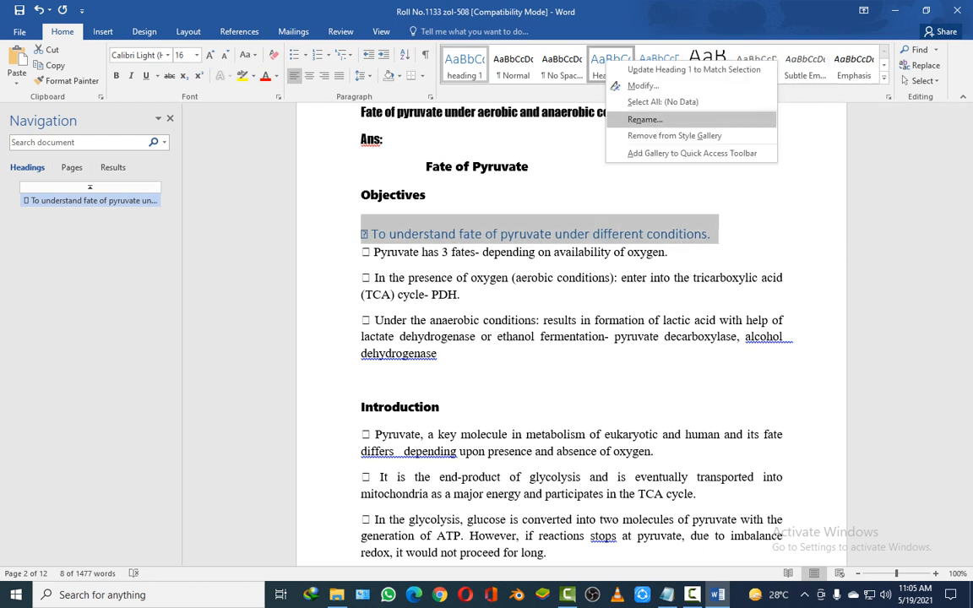
pyautogui.click(644, 85)
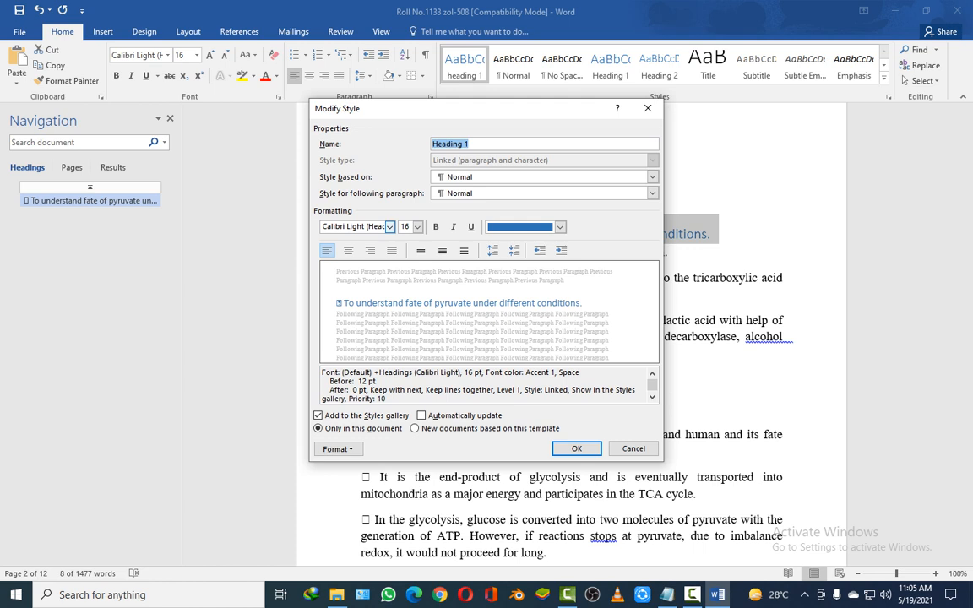
pyautogui.click(389, 226)
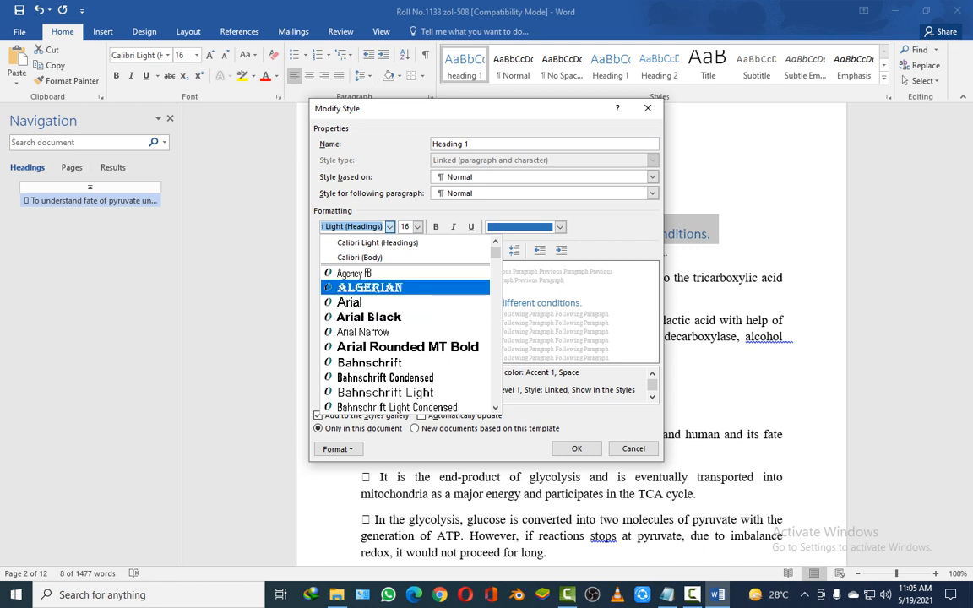
pyautogui.click(329, 288)
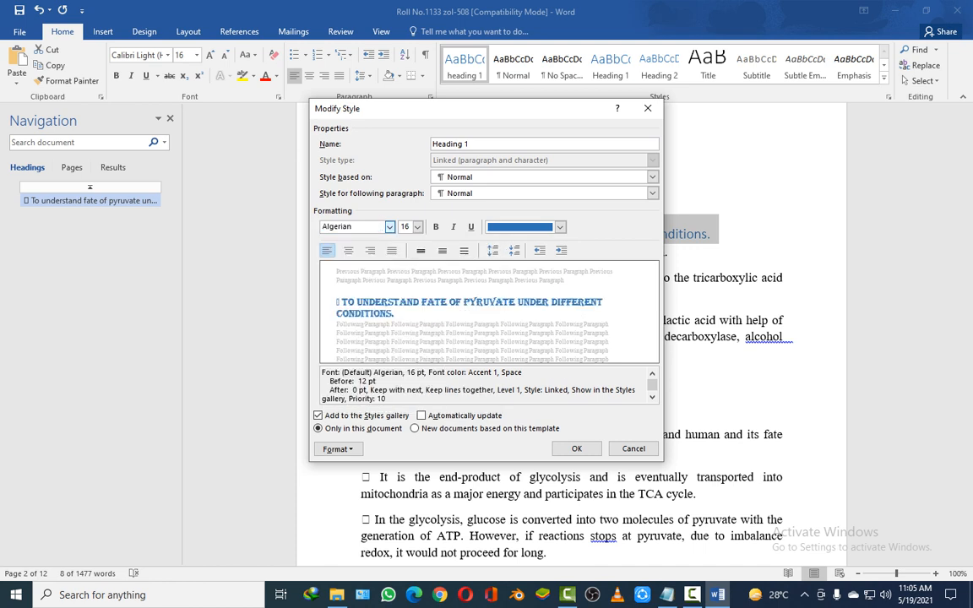
pyautogui.click(418, 226)
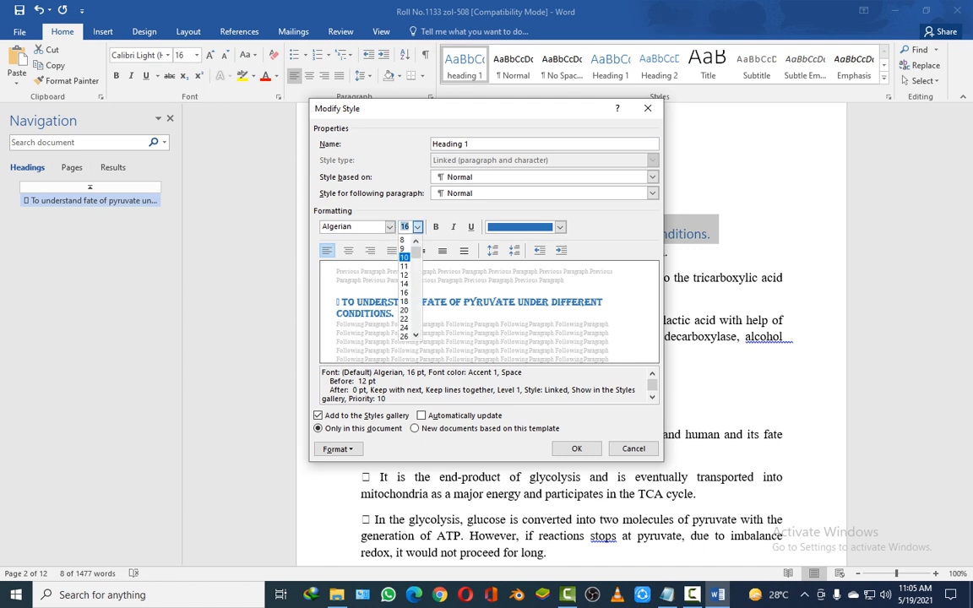
pyautogui.click(405, 302)
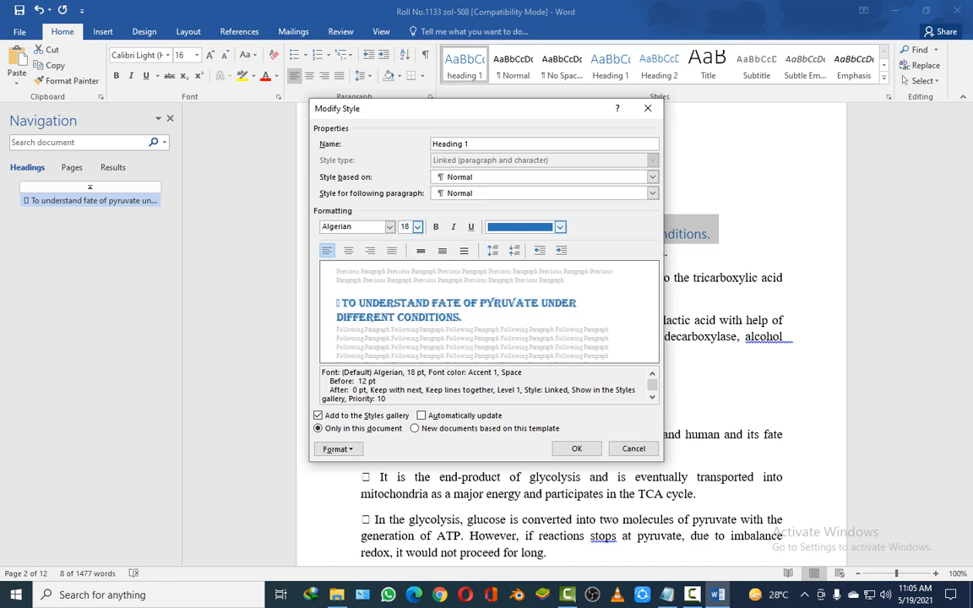
# Step: Set the Heading 1 style's font colour to orange (Accent 2), make it bold, italic and underlined, and apply the changes
pyautogui.click(560, 227)
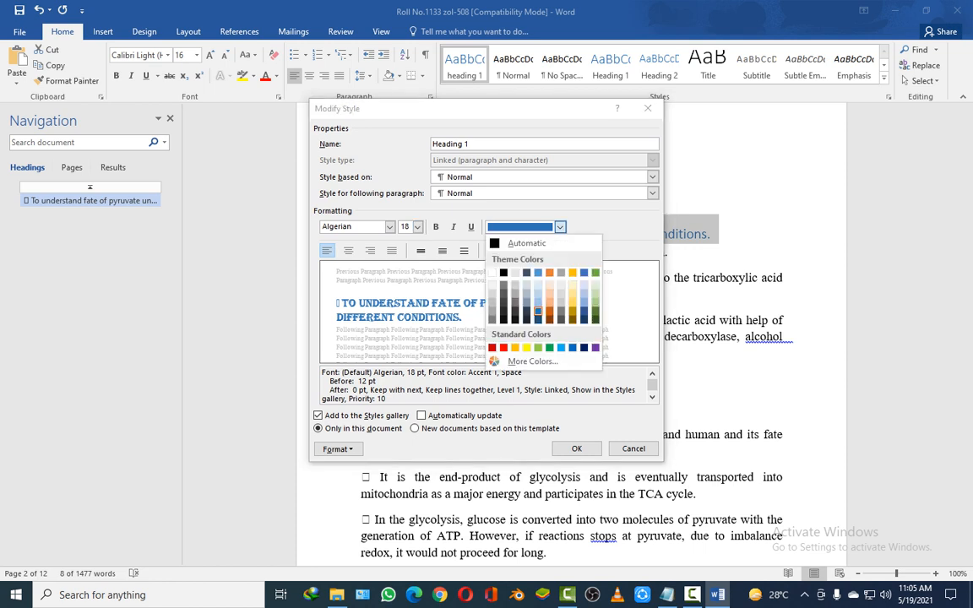
pyautogui.click(550, 272)
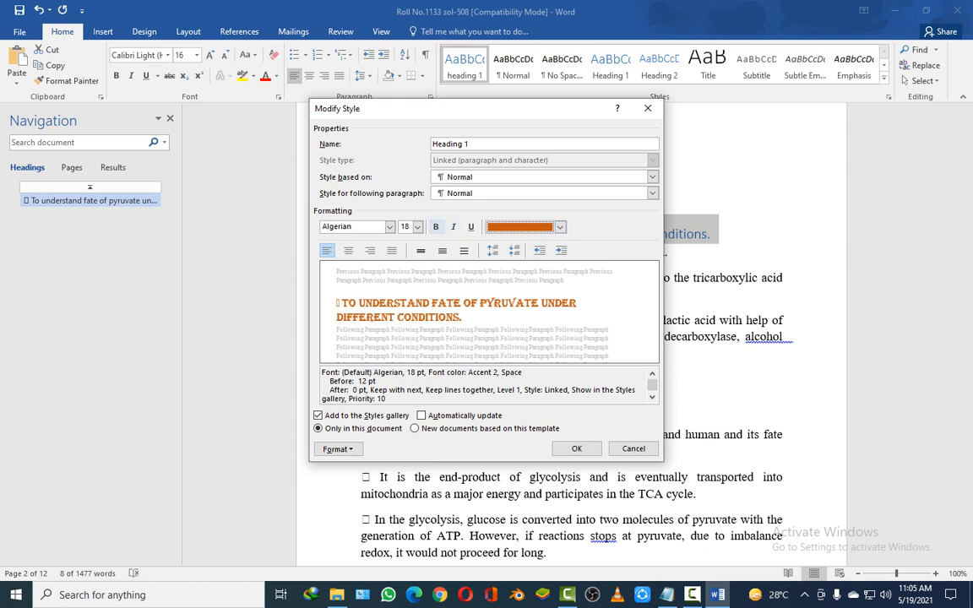
pyautogui.click(436, 226)
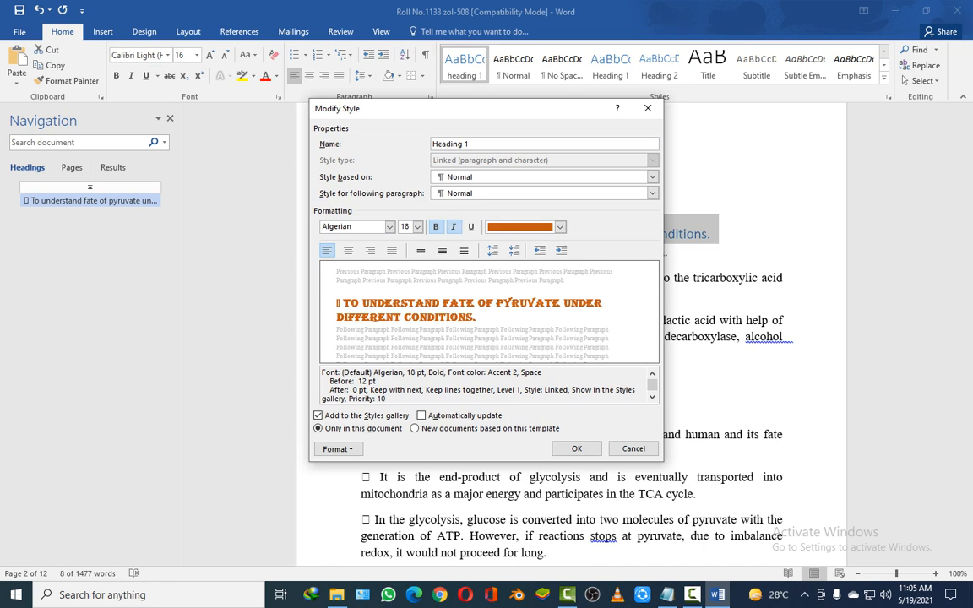
pyautogui.click(454, 227)
pyautogui.click(472, 226)
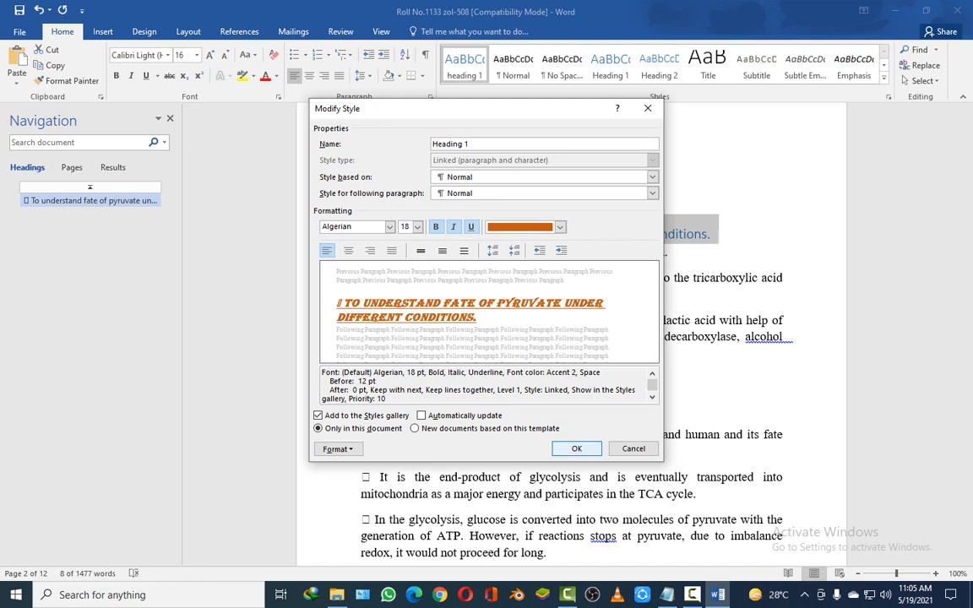
pyautogui.press('Return')
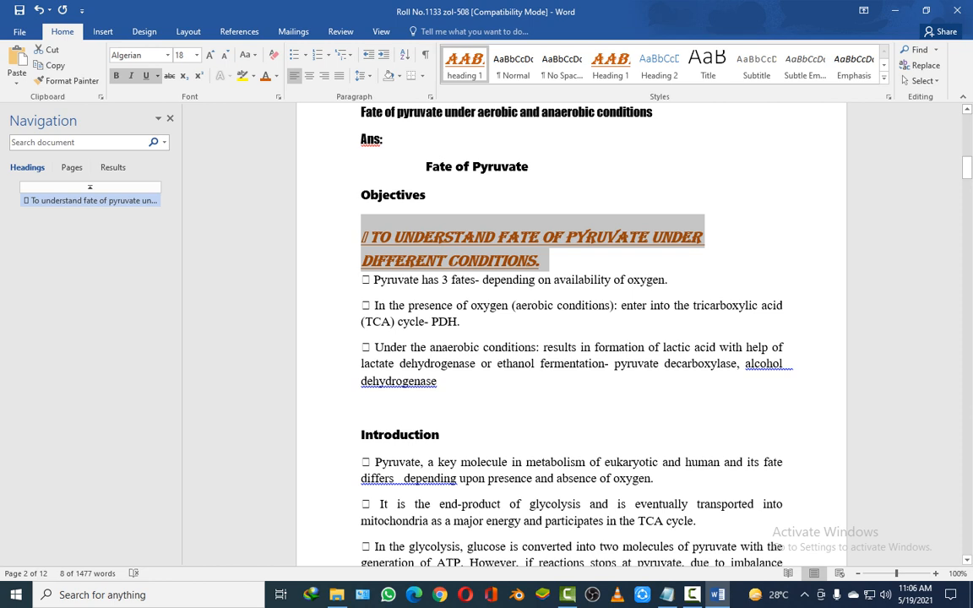
# Step: Apply the Heading 1 style to the "In the presence of oxygen (aerobic conditions)" paragraph under Objectives
pyautogui.moveTo(347, 324); pyautogui.dragTo(348, 306)
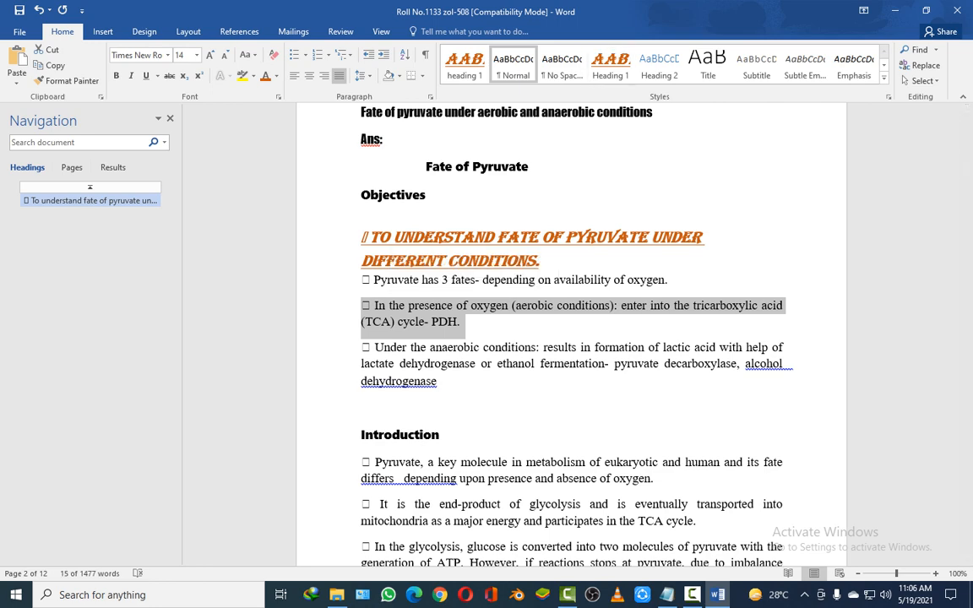
pyautogui.click(610, 63)
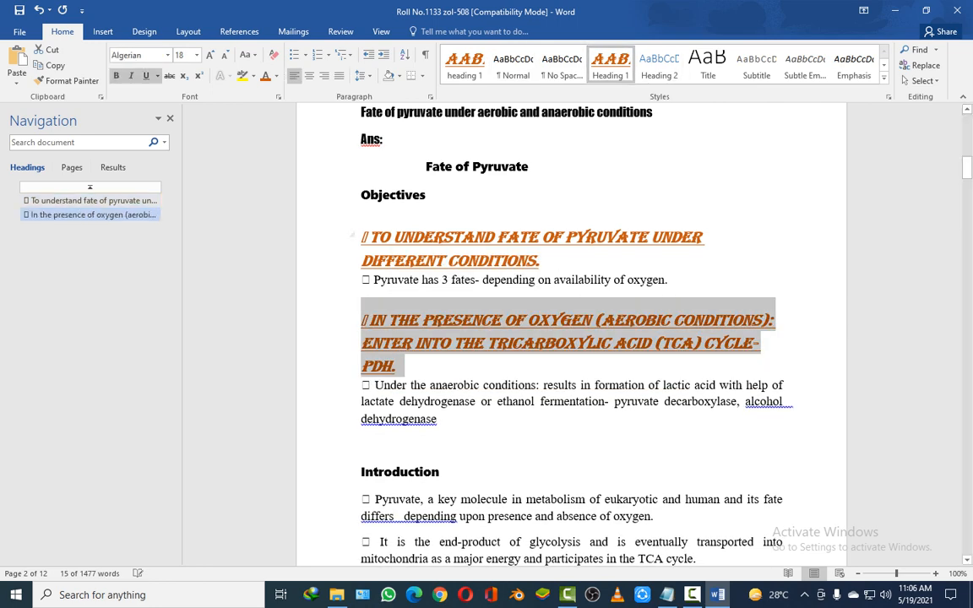
pyautogui.click(541, 261)
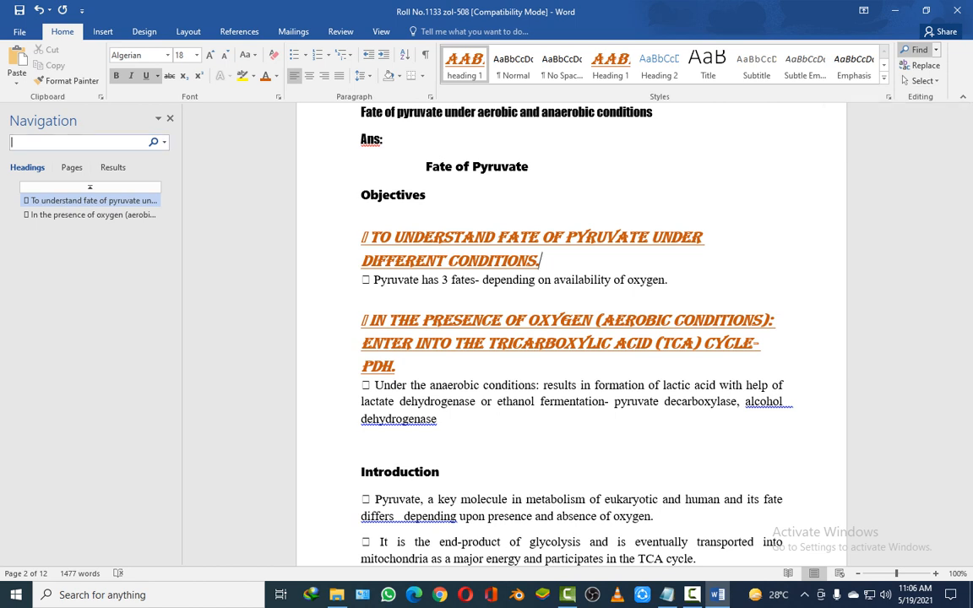
# Step: Search the document for "in" using Find and Replace and move on to the second match
pyautogui.click(936, 50)
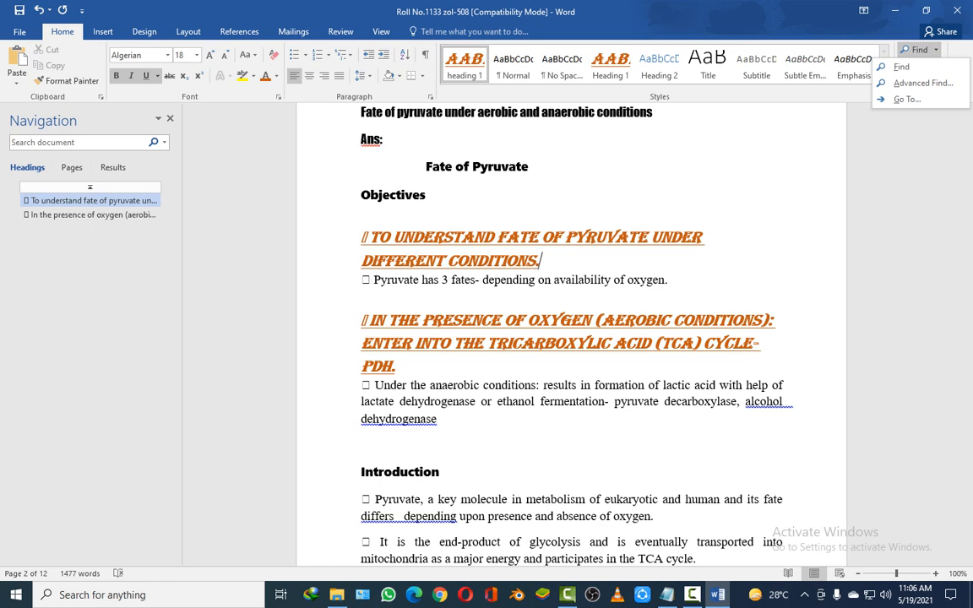
pyautogui.click(917, 83)
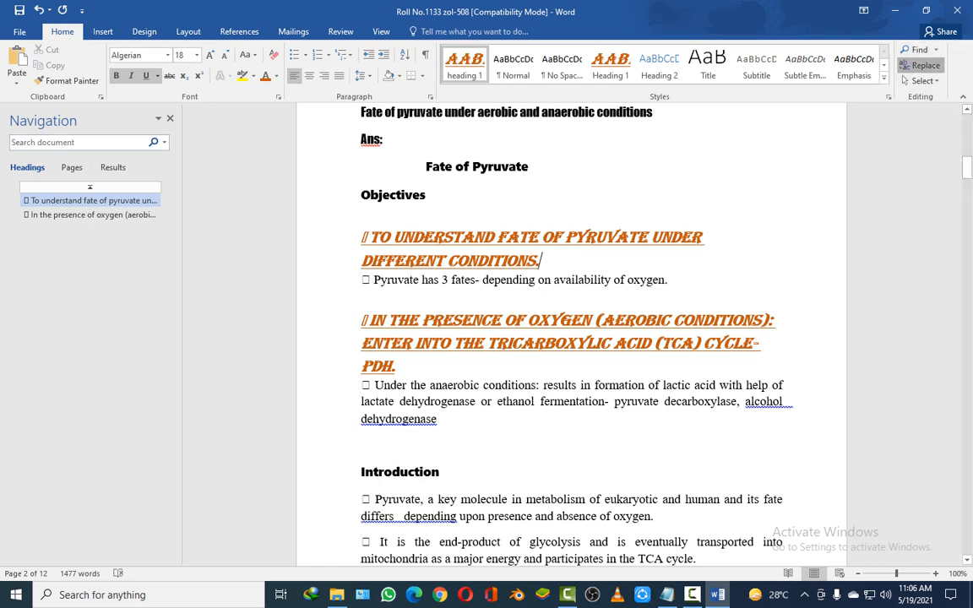
pyautogui.click(923, 65)
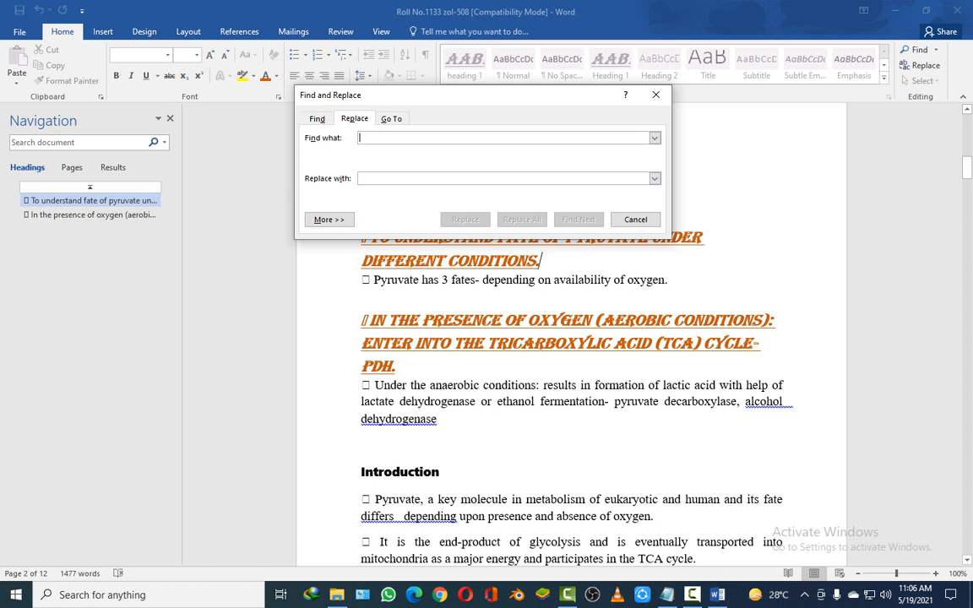
pyautogui.write('in')
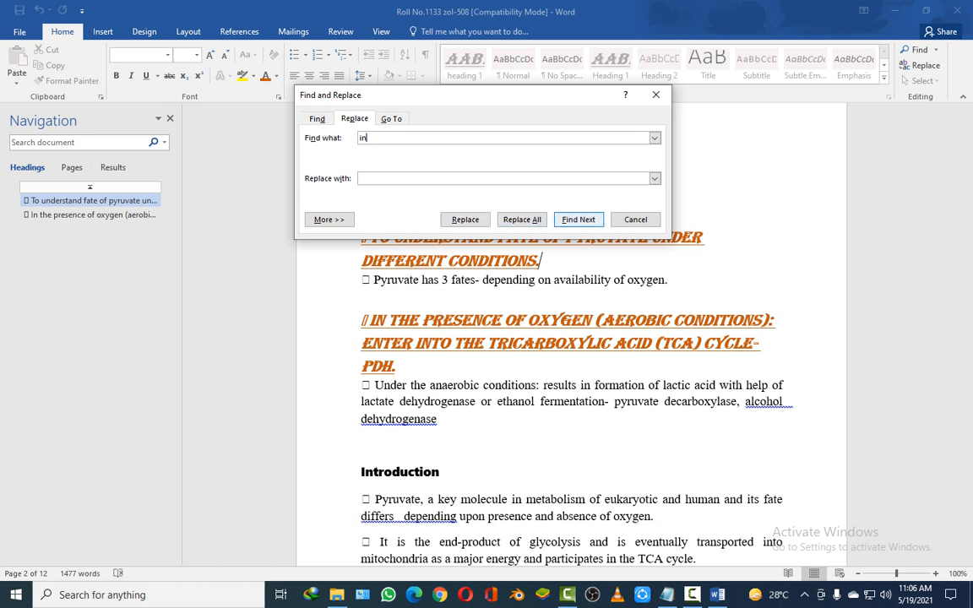
pyautogui.click(579, 220)
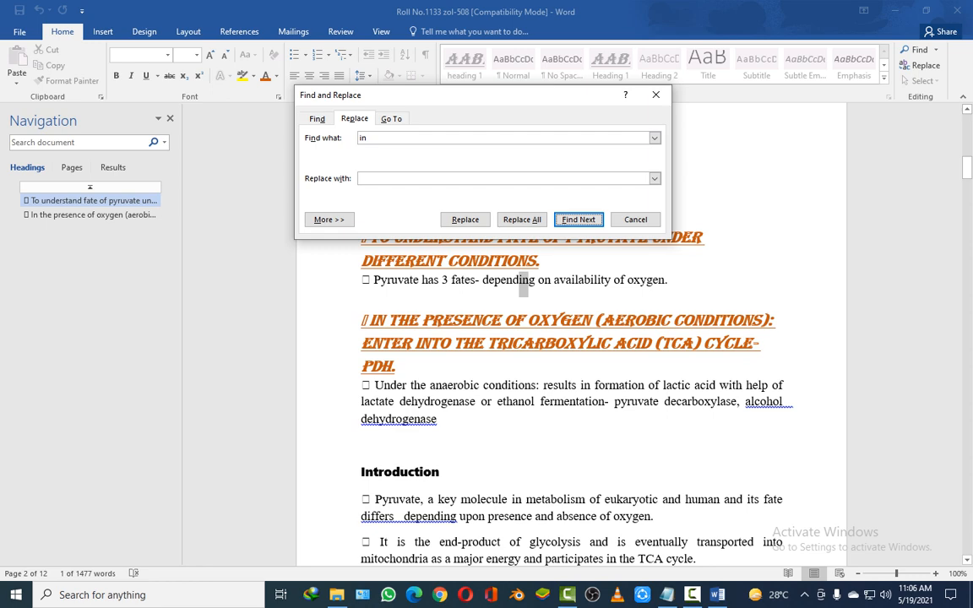
pyautogui.moveTo(969, 169)
pyautogui.mouseDown()
pyautogui.moveTo(968, 313)
pyautogui.moveTo(969, 154)
pyautogui.moveTo(968, 201)
pyautogui.moveTo(968, 170)
pyautogui.mouseUp()
pyautogui.scroll(-1, 524, 372)
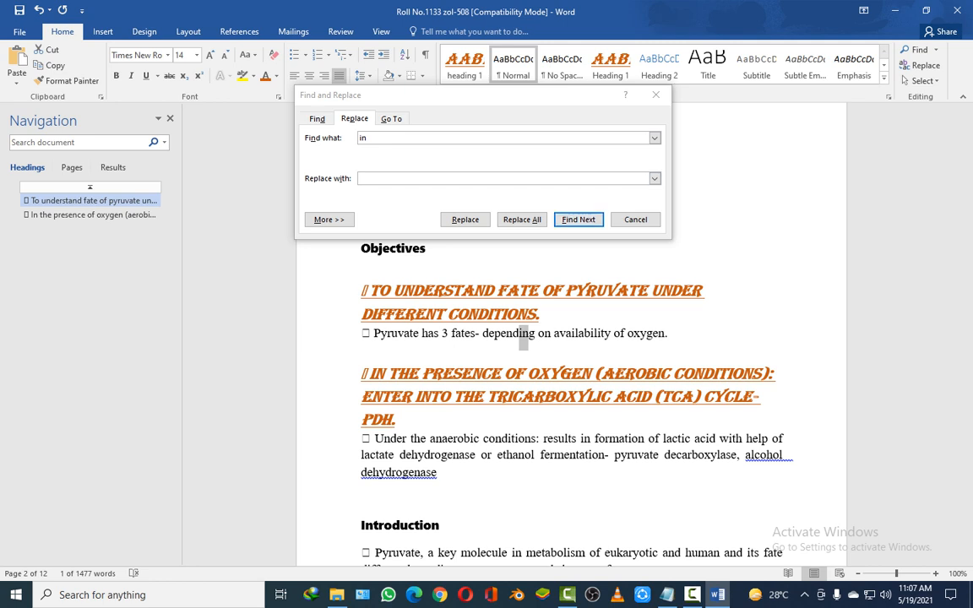
pyautogui.press('Return')
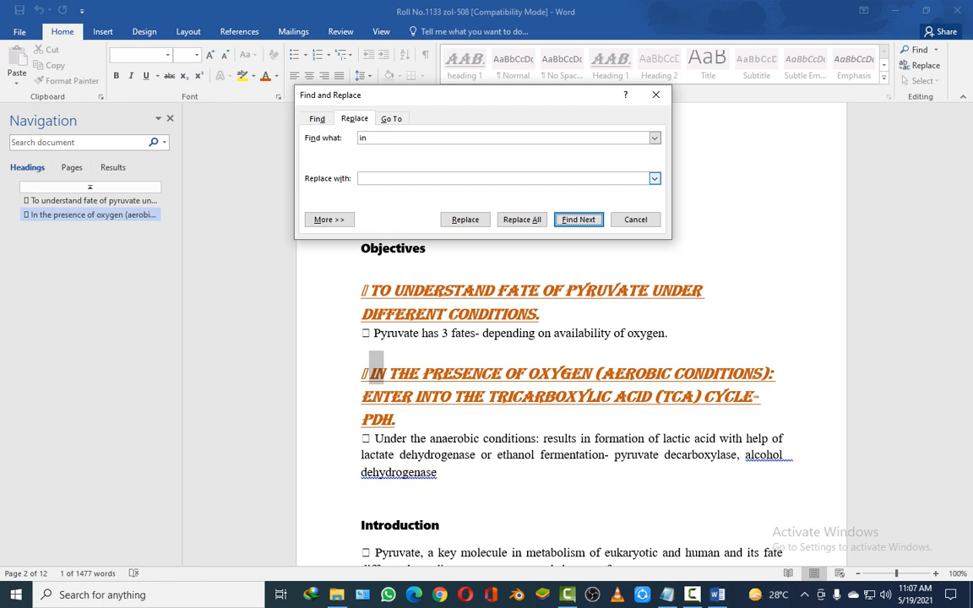
# Step: Replace three consecutive matches of "in" with "on", starting at the "In the presence of oxygen" heading, and close Find and Replace
pyautogui.click(439, 178)
pyautogui.write('on')
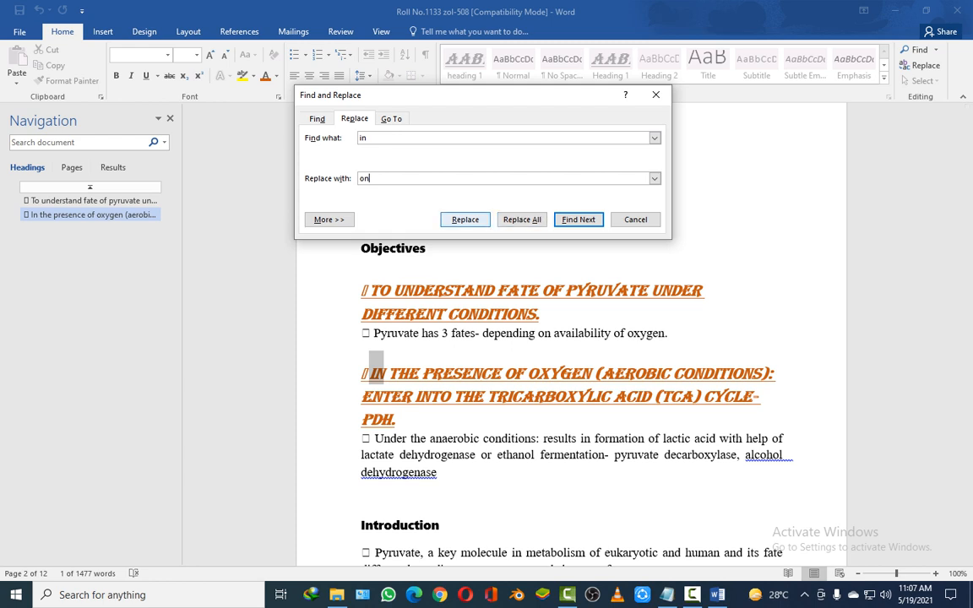
pyautogui.click(465, 220)
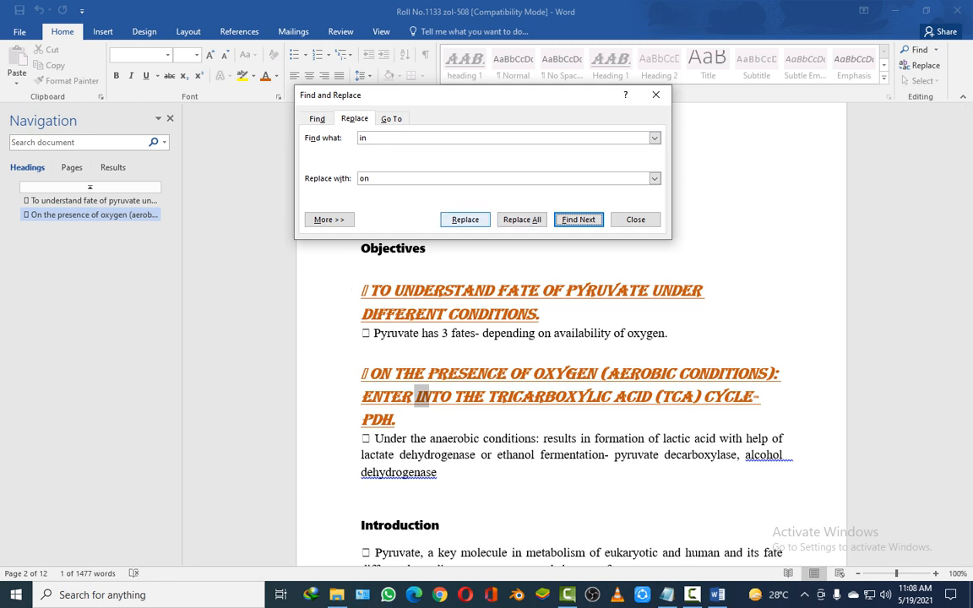
pyautogui.click(465, 219)
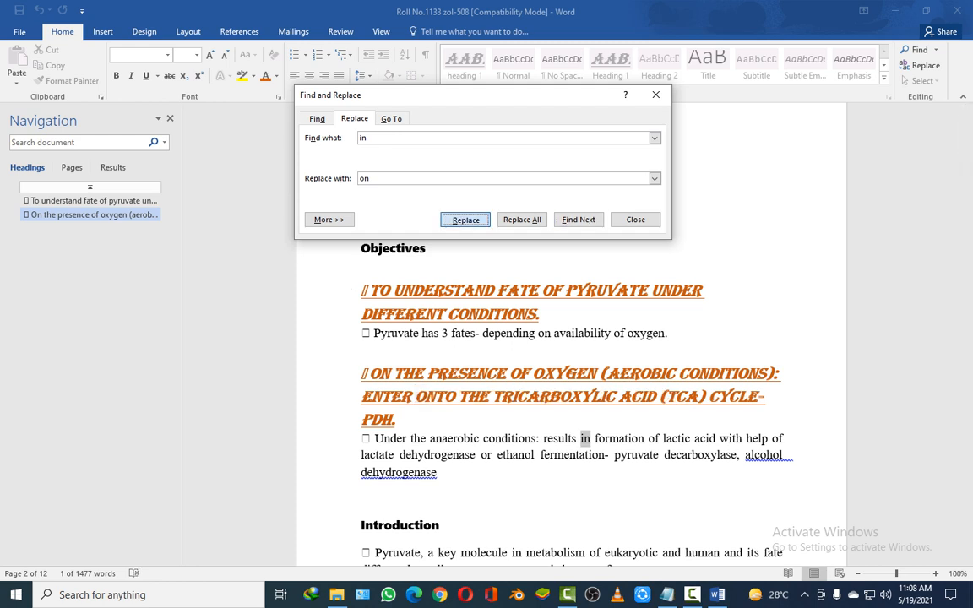
pyautogui.click(465, 220)
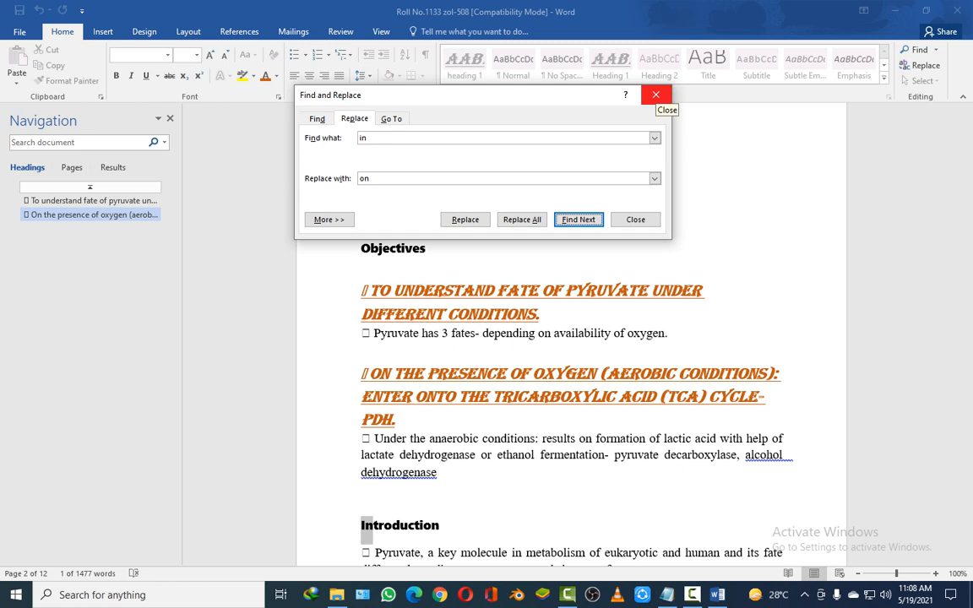
pyautogui.click(655, 95)
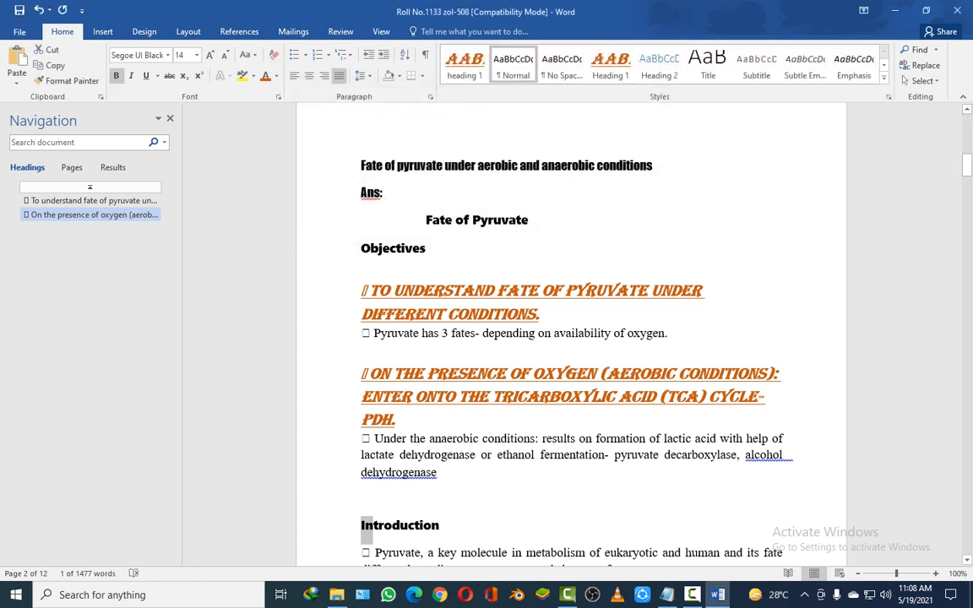
# Step: Select all the text in the document
pyautogui.click(919, 80)
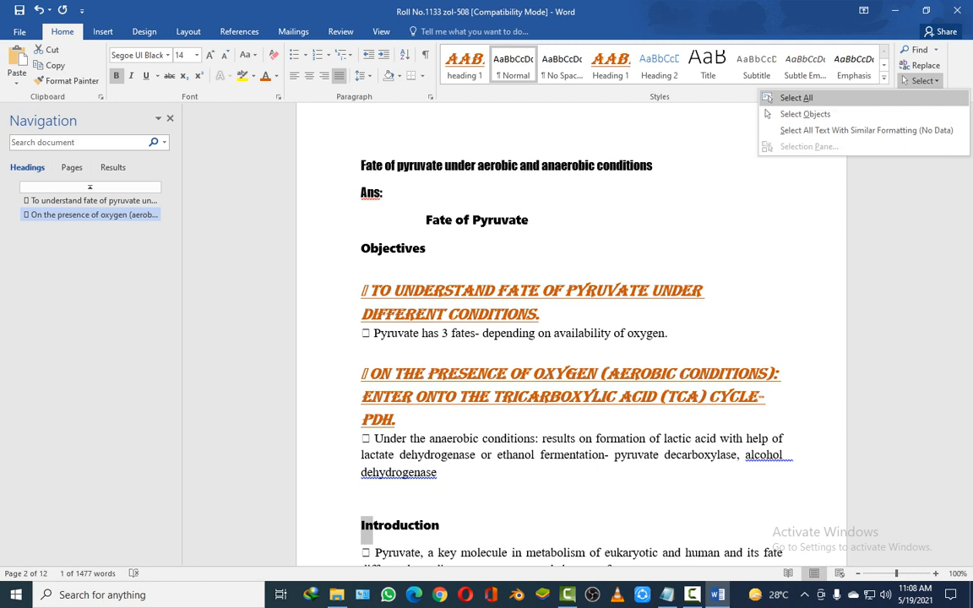
pyautogui.press('Escape')
pyautogui.hotkey('ctrl', 'a')
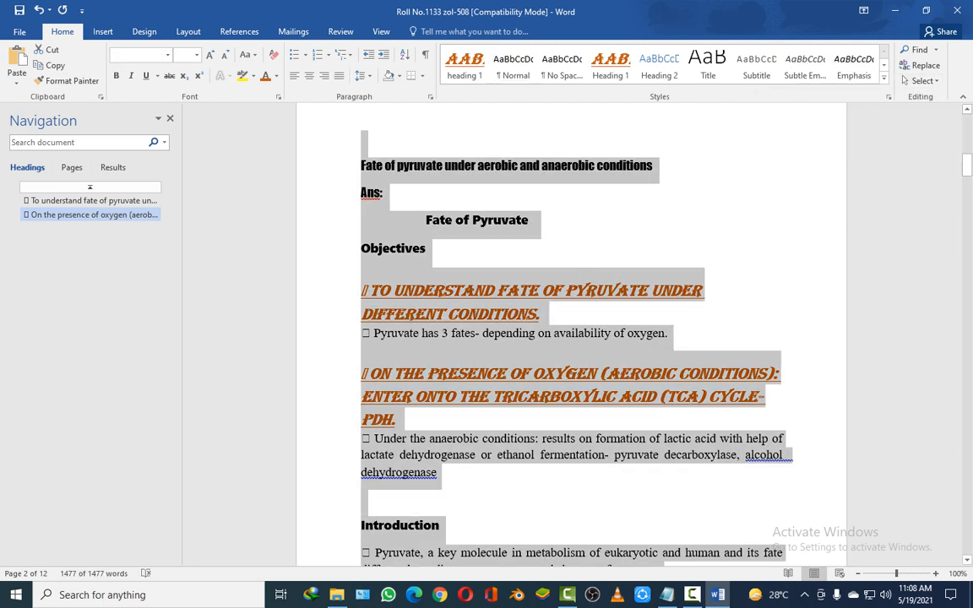
pyautogui.click(905, 80)
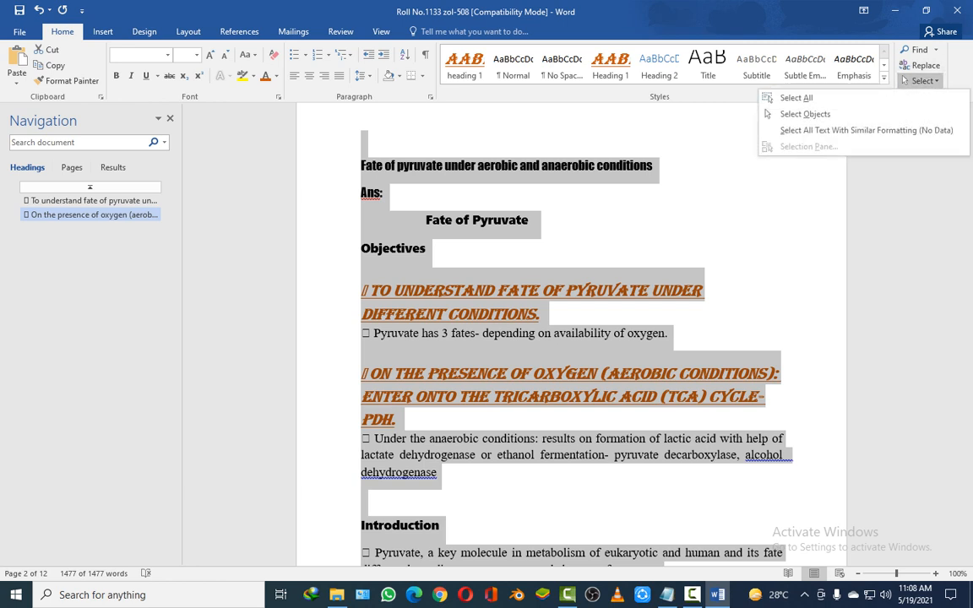
pyautogui.press('Escape')
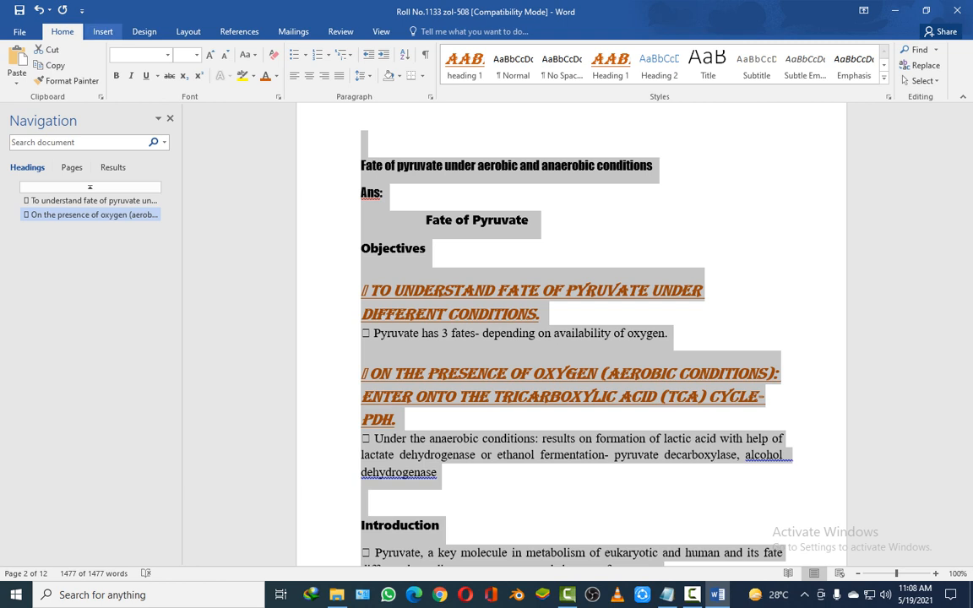
pyautogui.click(102, 31)
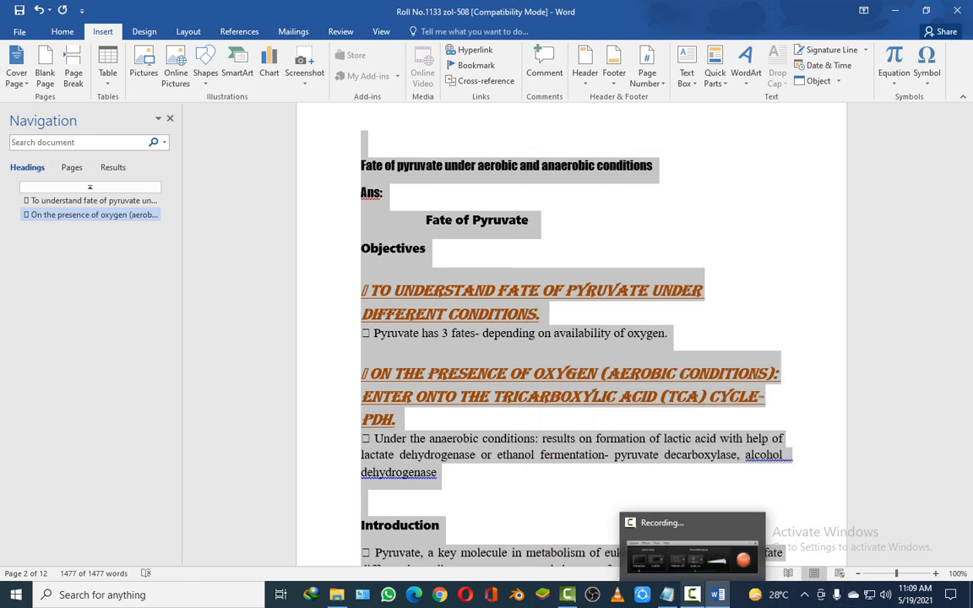
pyautogui.click(693, 595)
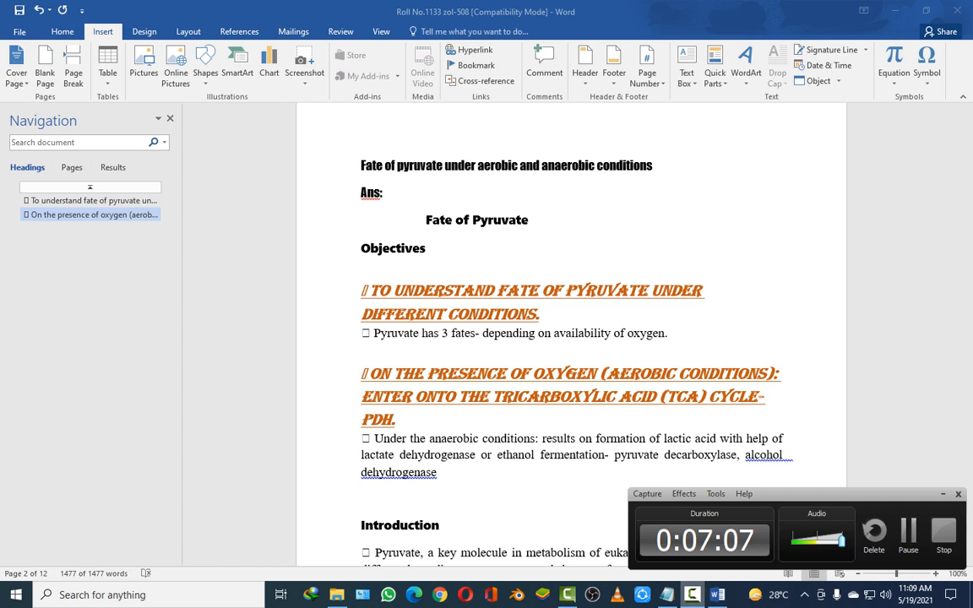
pyautogui.click(693, 594)
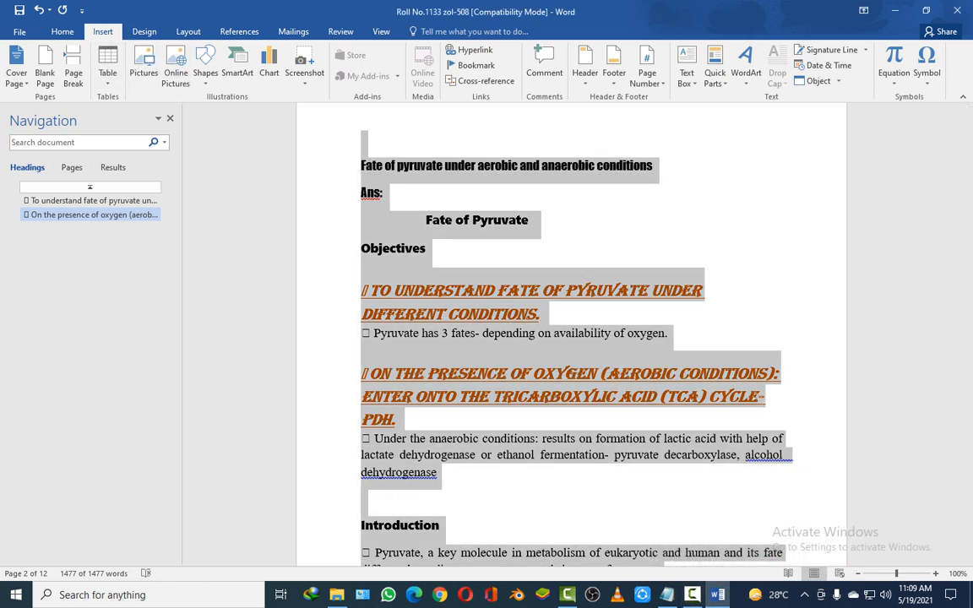